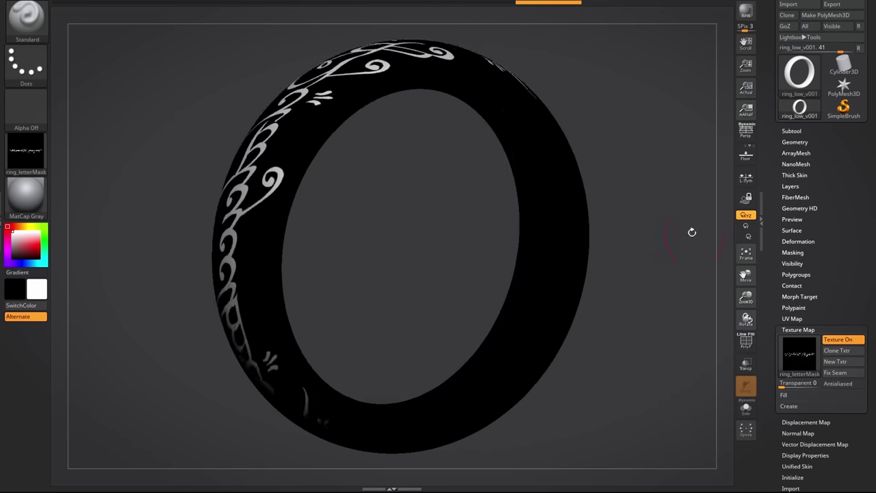
{"action": "left_click_drag", "start_coordinate": [692, 232], "coordinate": [715, 301]}
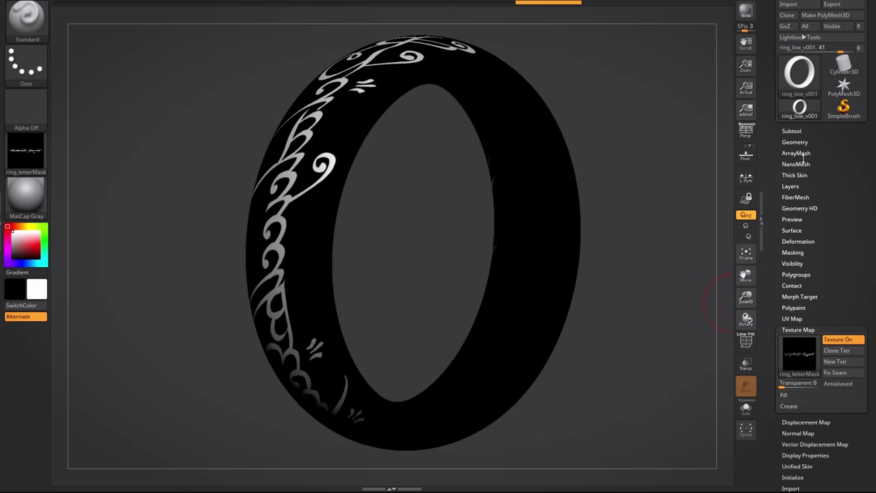
Mask the band by the Elvish lettering texture's intensity, then orbit to inspect the masked letters
{"action": "left_click", "coordinate": [797, 252]}
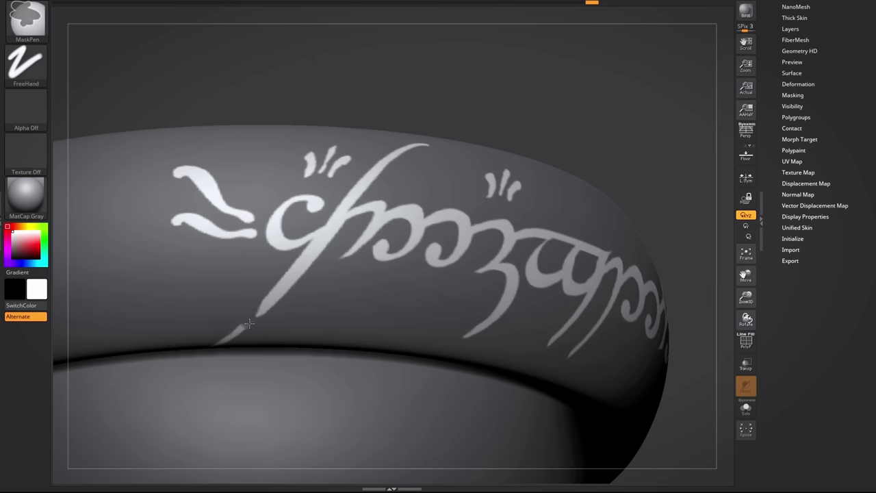
{"action": "left_click_drag", "start_coordinate": [240, 331], "coordinate": [355, 256]}
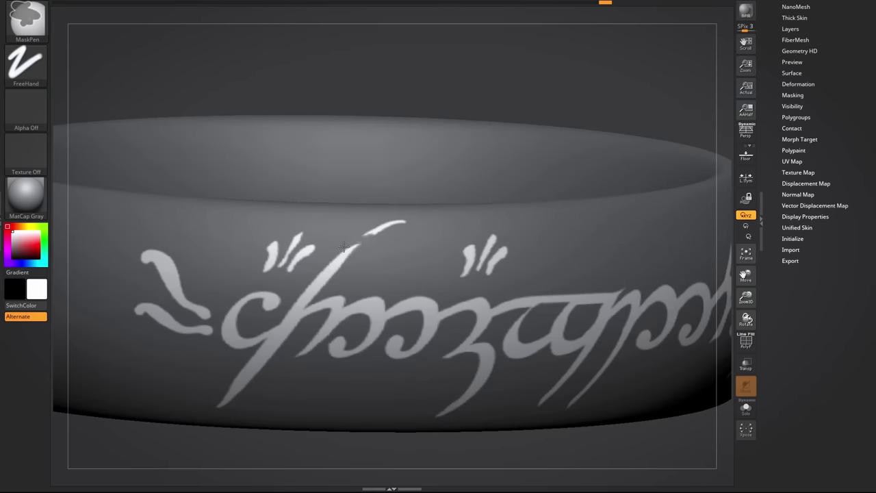
{"action": "right_click_drag", "start_coordinate": [377, 232], "coordinate": [400, 167]}
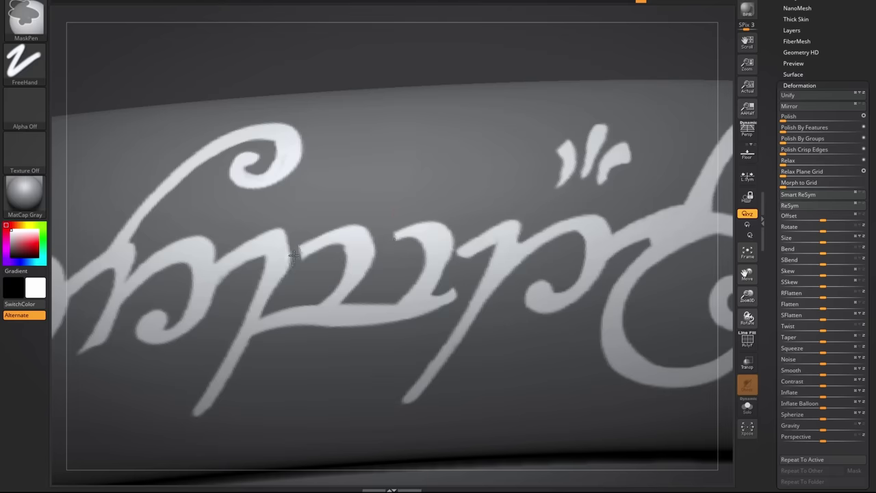
{"action": "right_click_drag", "start_coordinate": [290, 275], "coordinate": [425, 264]}
{"action": "right_click_drag", "start_coordinate": [368, 230], "coordinate": [359, 191]}
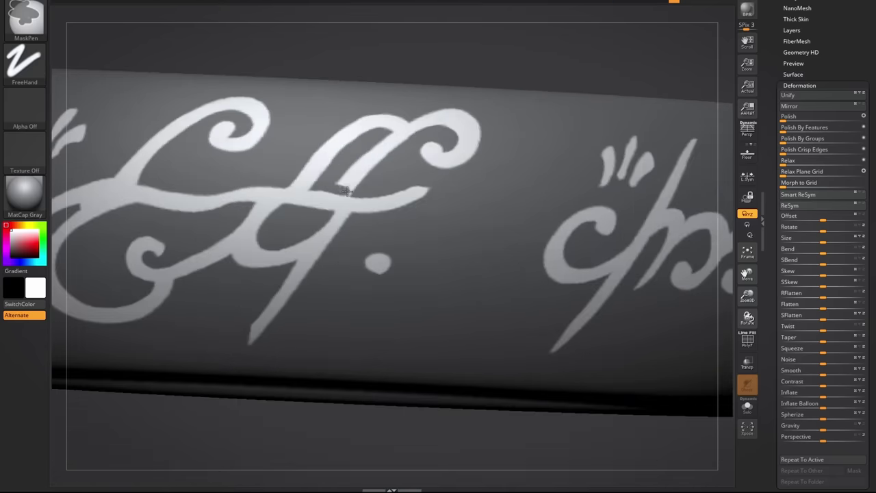
{"action": "right_click_drag", "start_coordinate": [301, 177], "coordinate": [388, 221]}
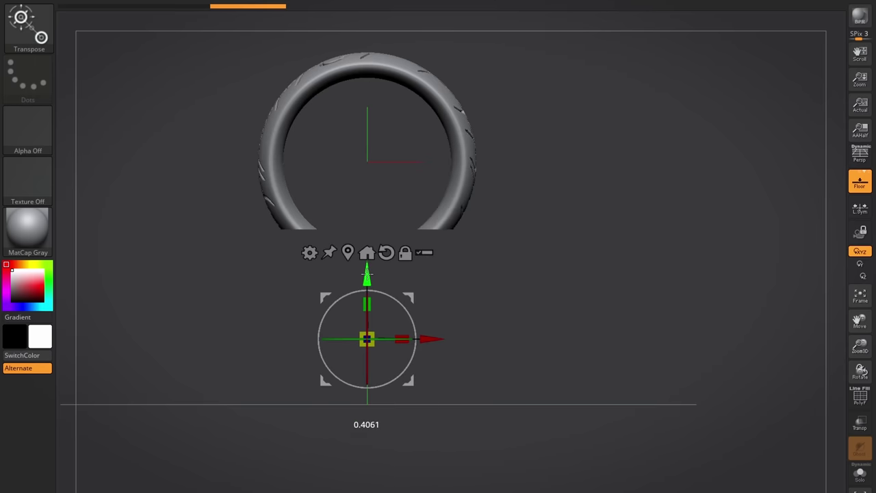
Orbit the sliced ring to inspect its hollow cut ends
{"action": "left_click_drag", "start_coordinate": [392, 435], "coordinate": [629, 299]}
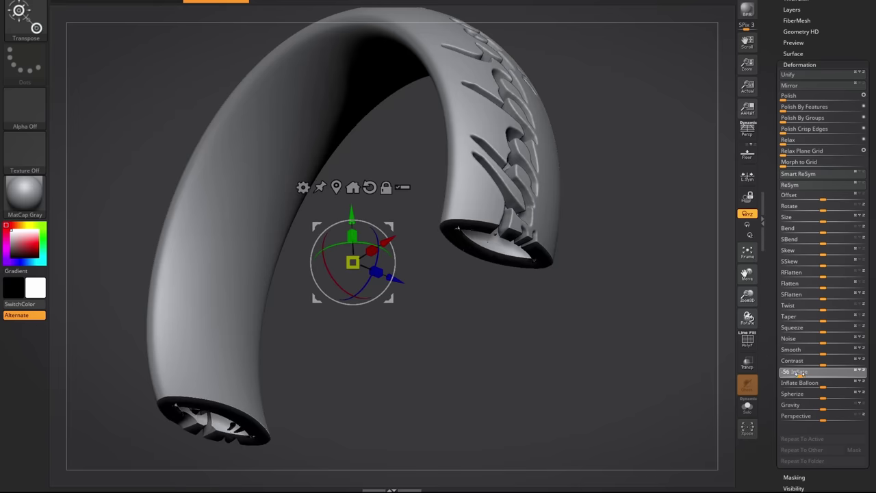